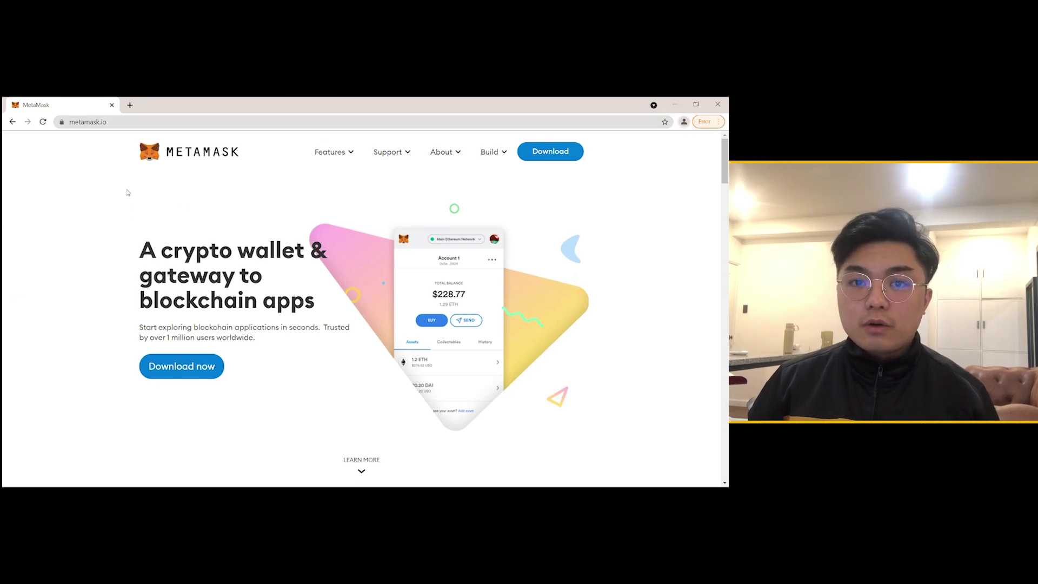
- Install the MetaMask extension in Chrome from the Chrome Web Store
click(193, 367)
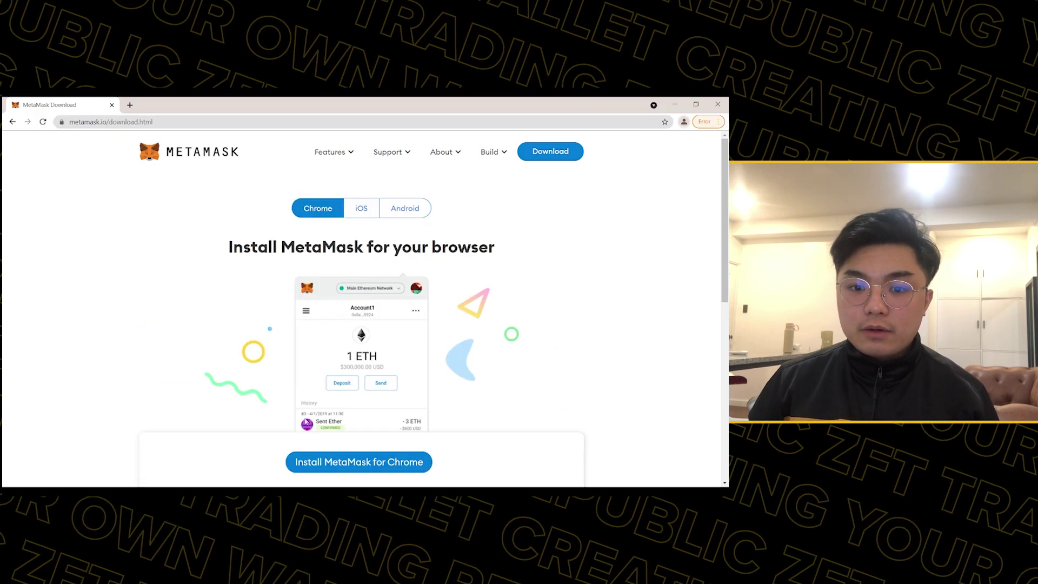
click(340, 464)
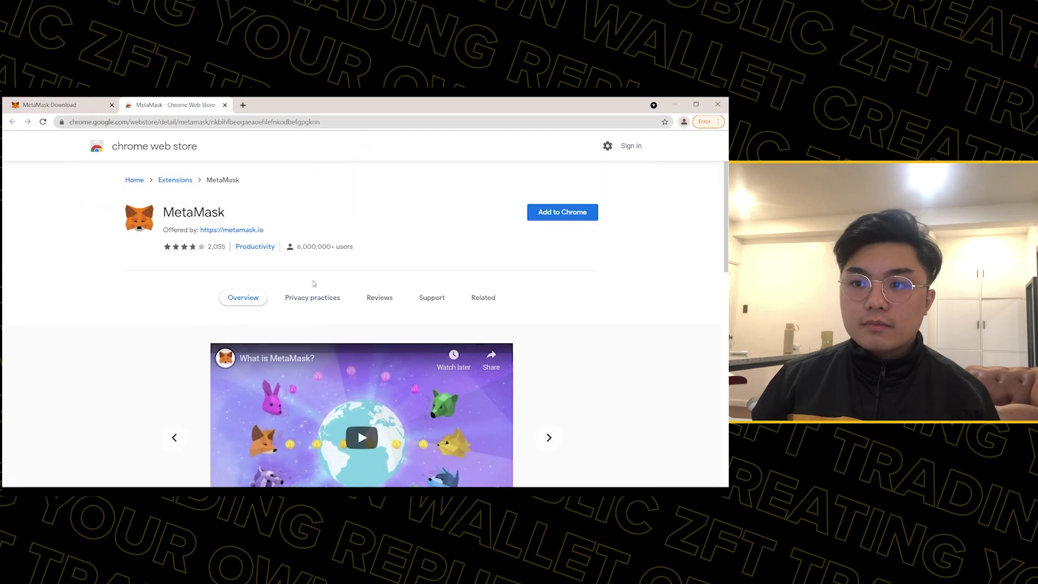
click(550, 211)
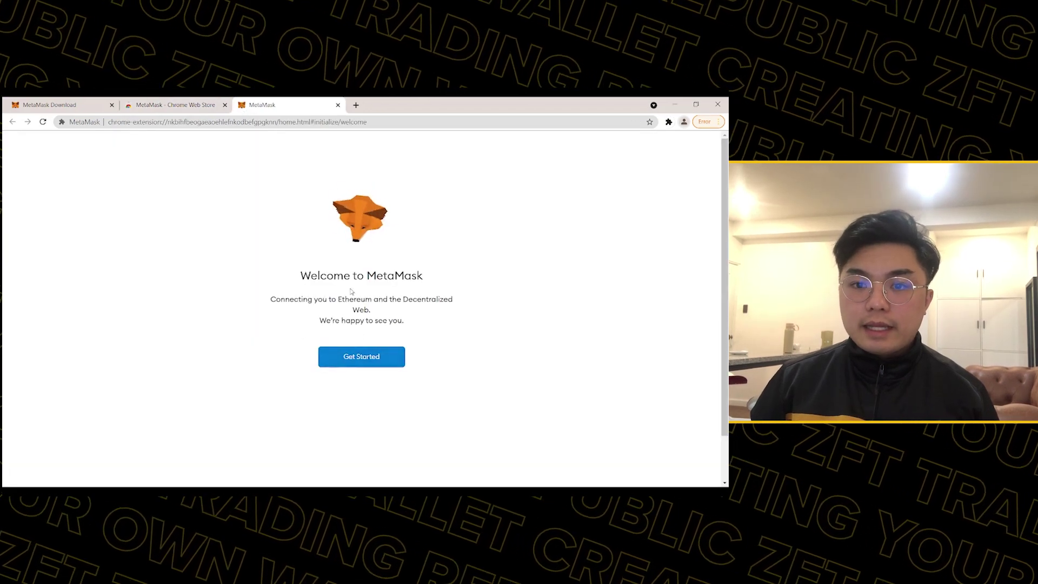
- Start MetaMask setup, choose to create a new wallet, and agree to share usage data
click(351, 357)
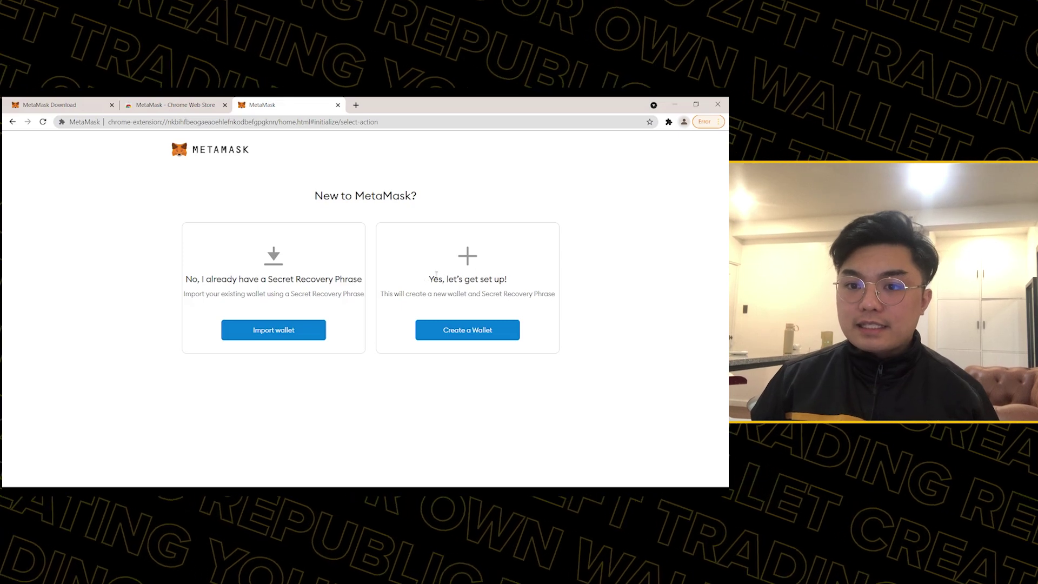
click(468, 331)
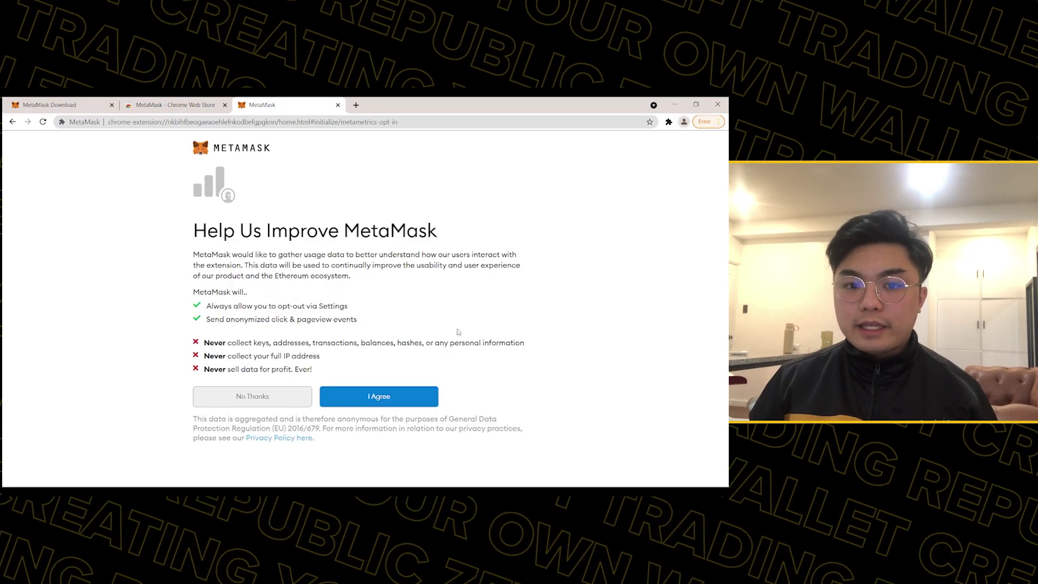
click(368, 396)
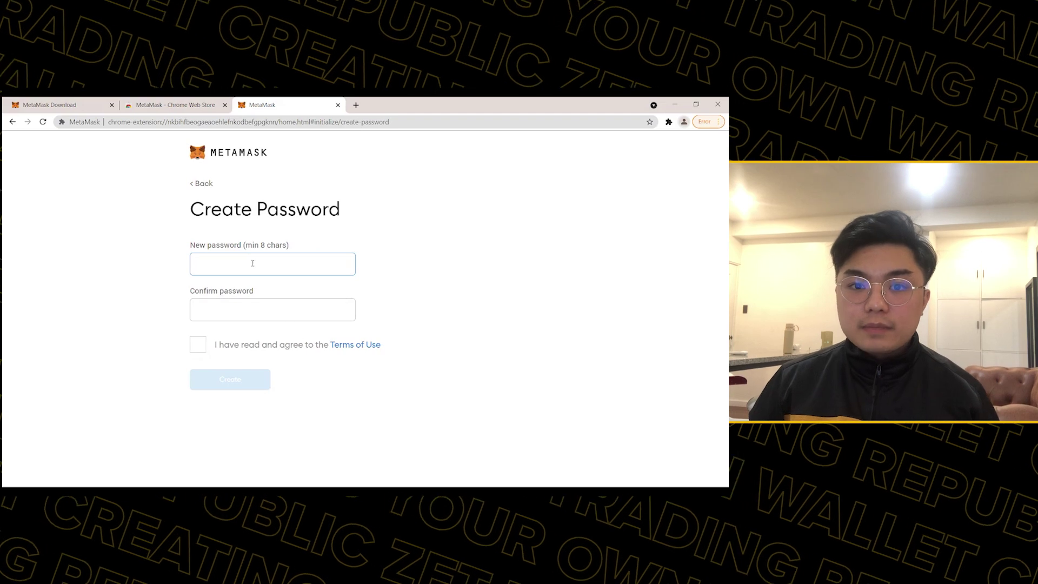
- Enter and confirm a new wallet password, accept the Terms of Use, and create it
text(••••••)
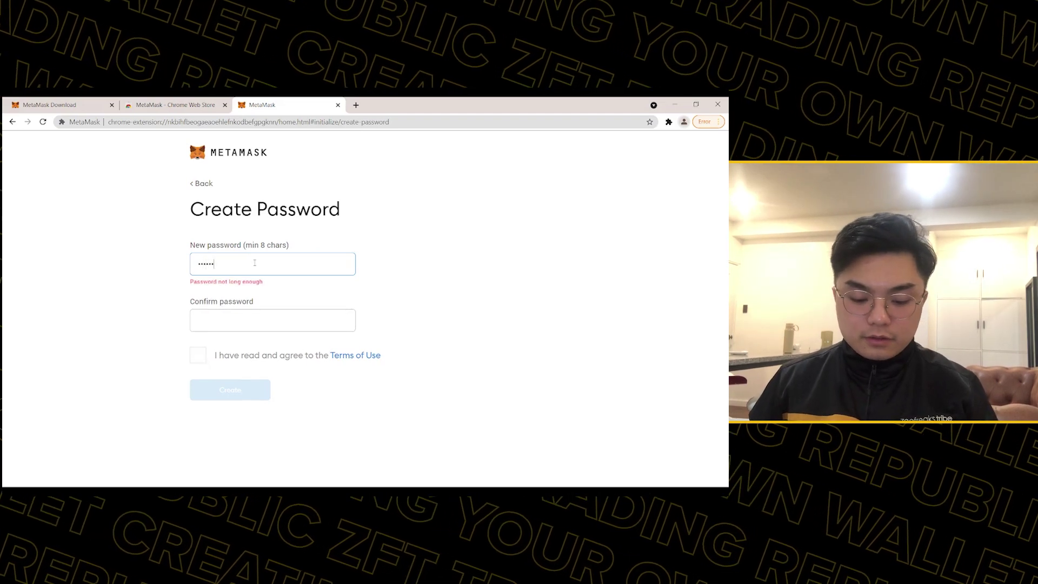
text(•••)
click(261, 309)
text(•)
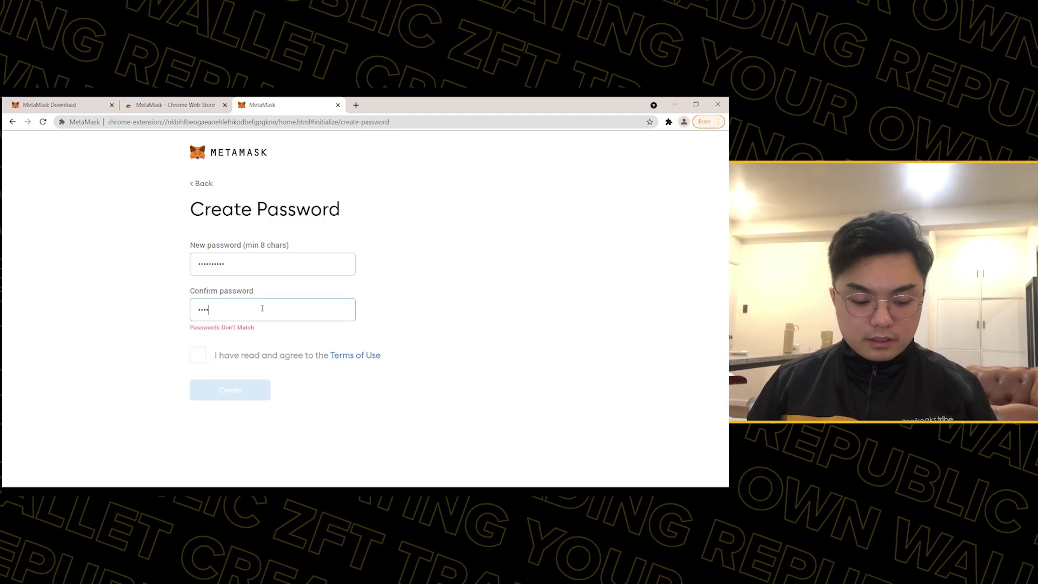
text(•••••••••)
click(198, 345)
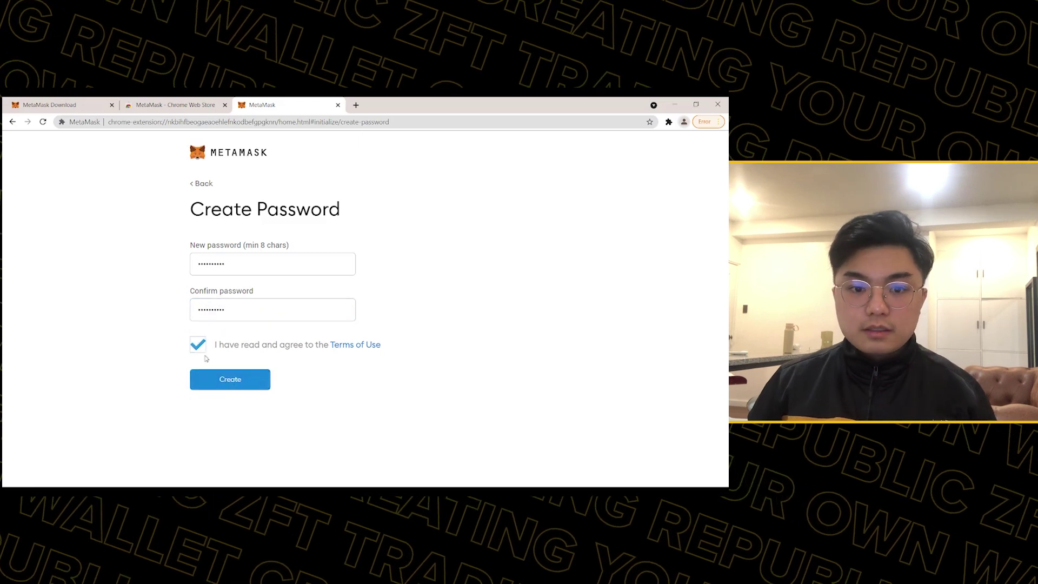
click(233, 380)
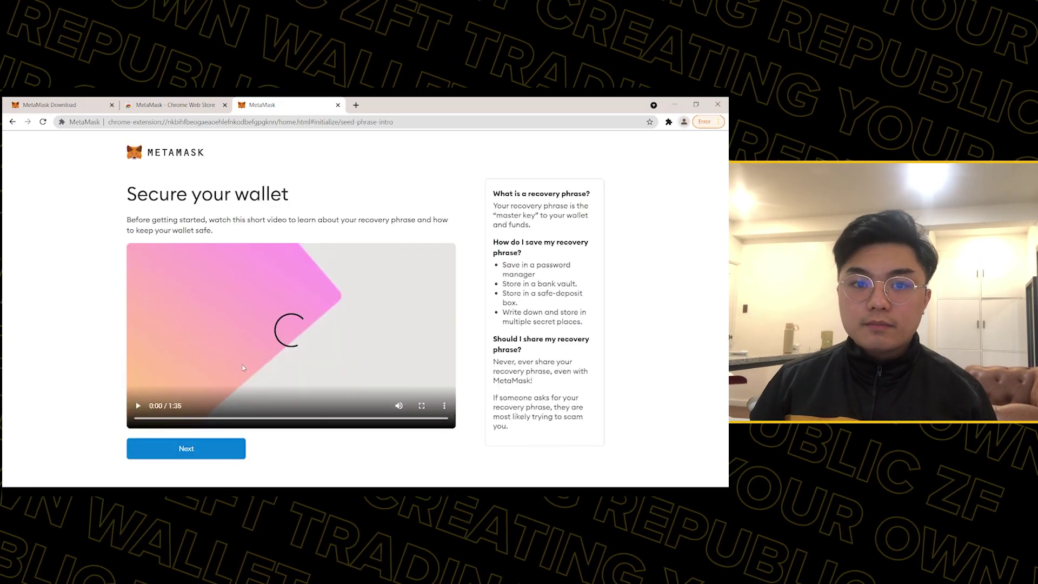
- Continue past the recovery-phrase video to the Secret Backup Phrase page
click(164, 457)
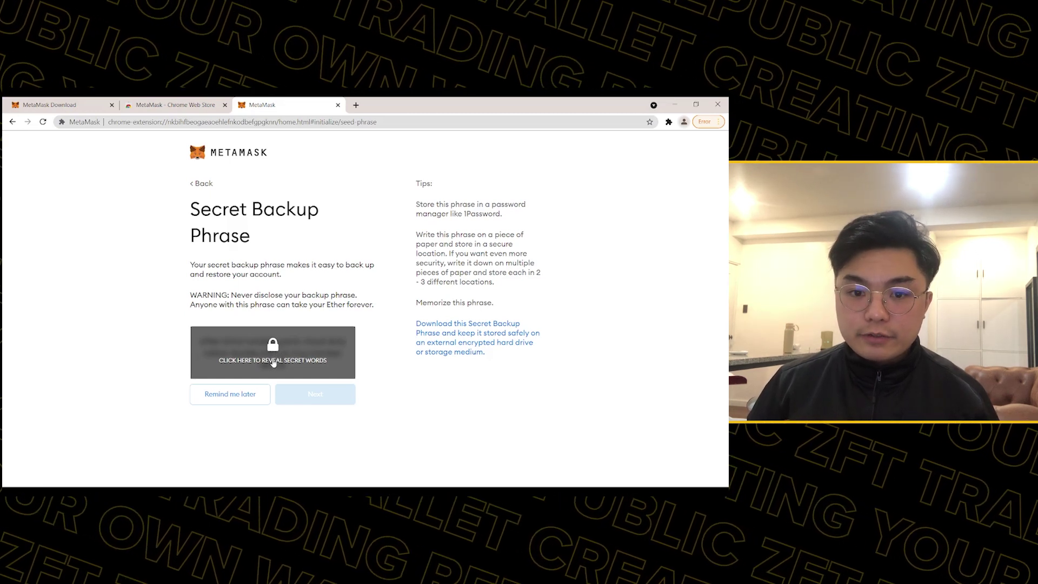
- Reveal the secret backup phrase, copy it elsewhere, and proceed to confirming it
click(274, 361)
drag(199, 342, 296, 368)
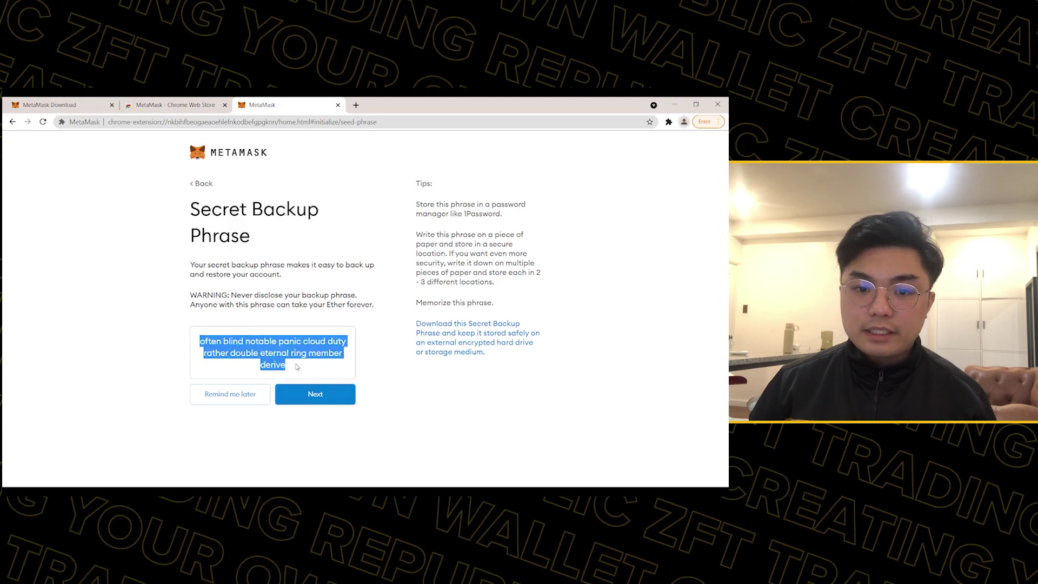
key(alt+Tab)
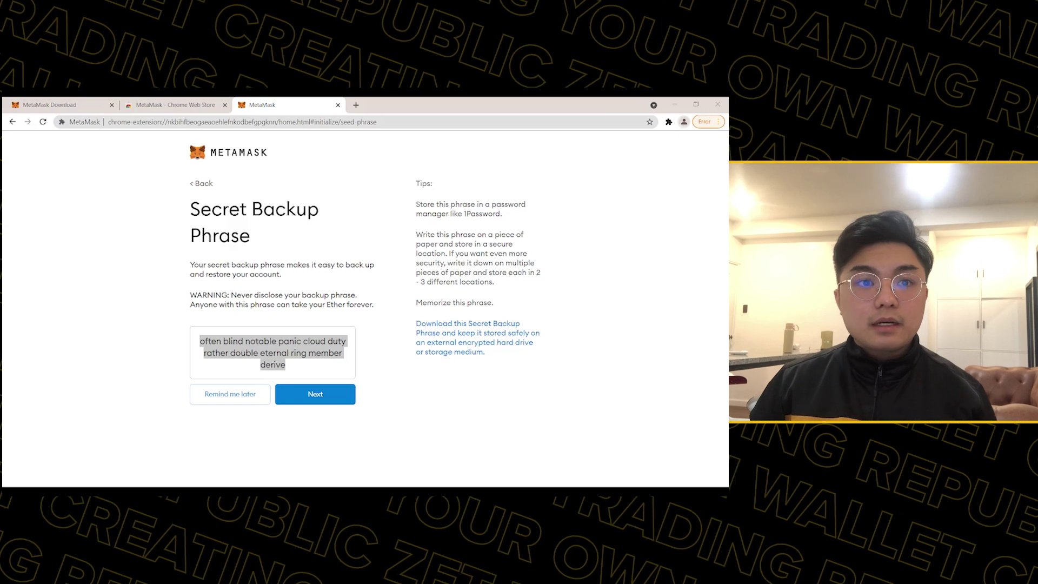
click(319, 307)
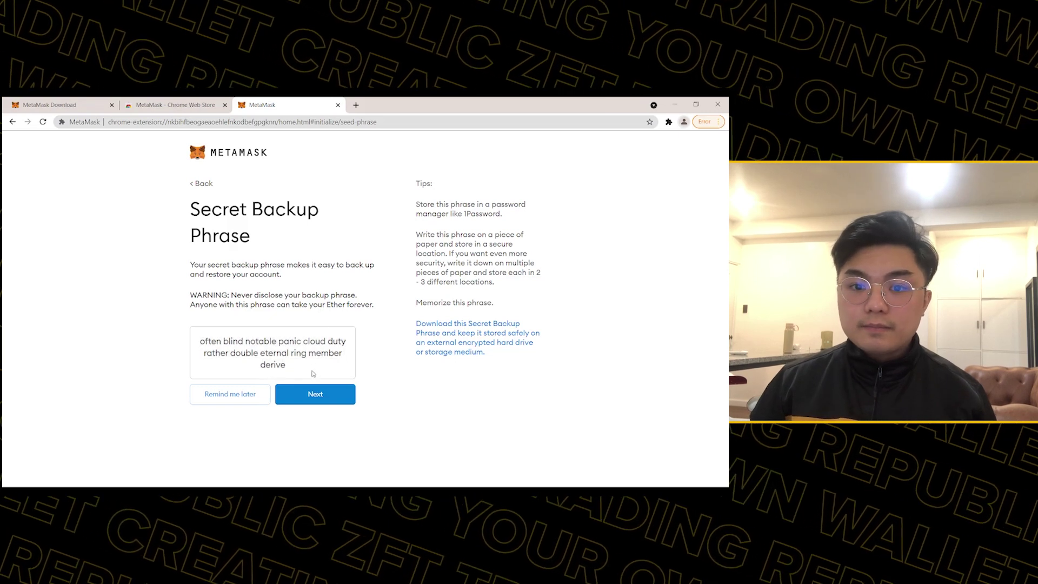
click(315, 394)
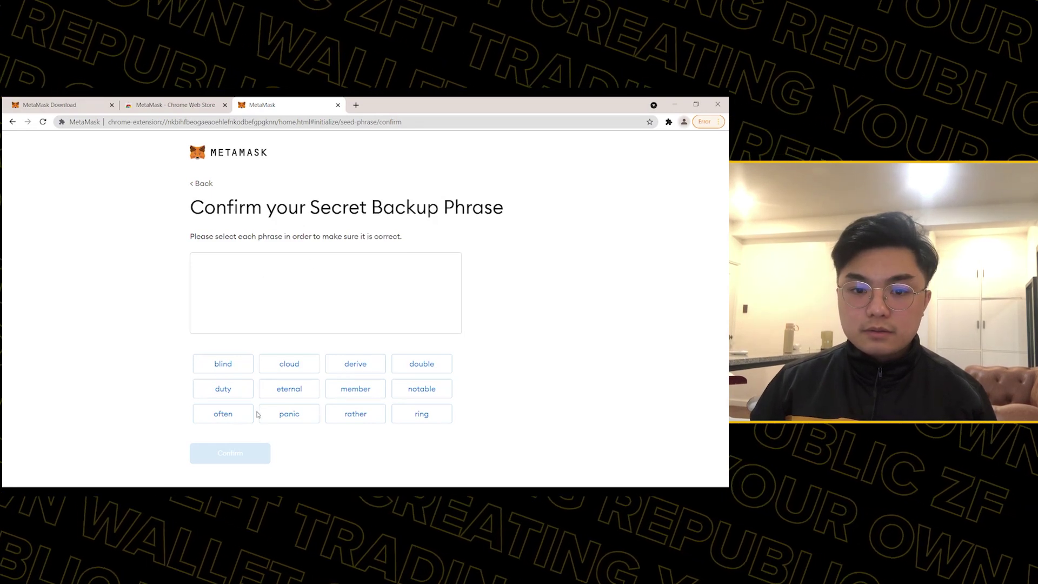
- Select the first six recovery words of the backup phrase in order
click(224, 414)
click(226, 368)
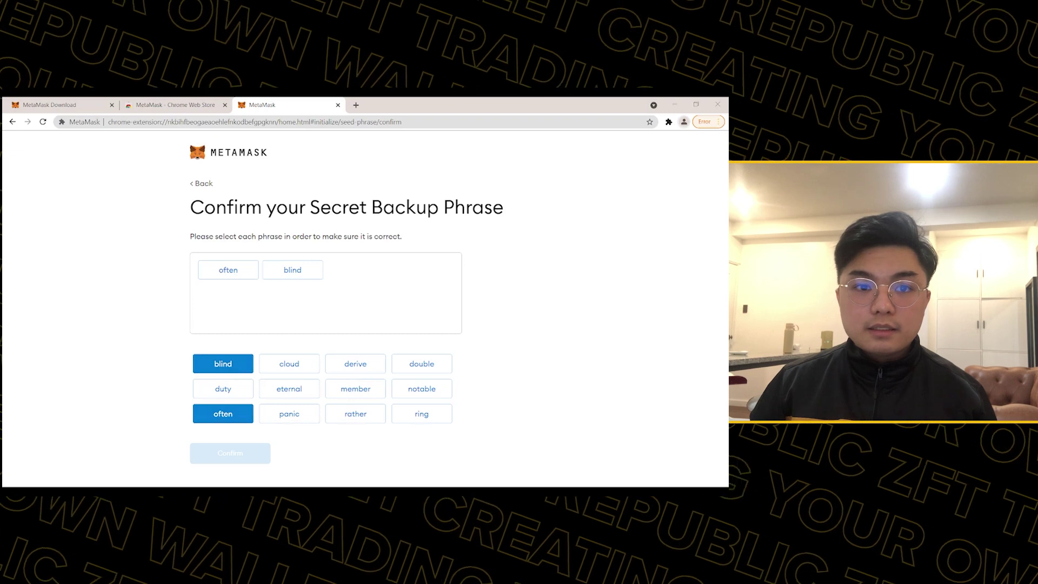
click(403, 390)
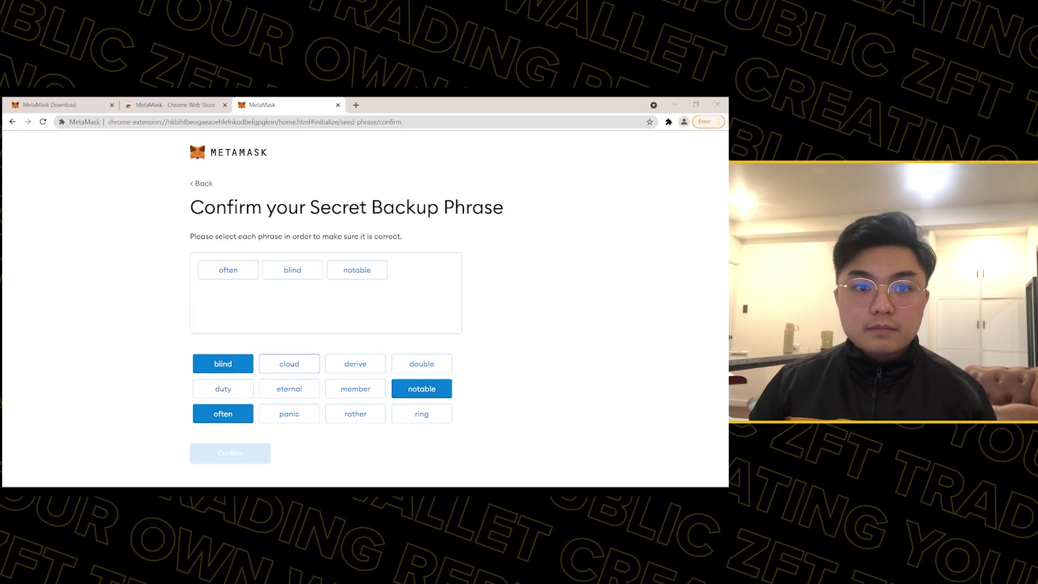
click(296, 415)
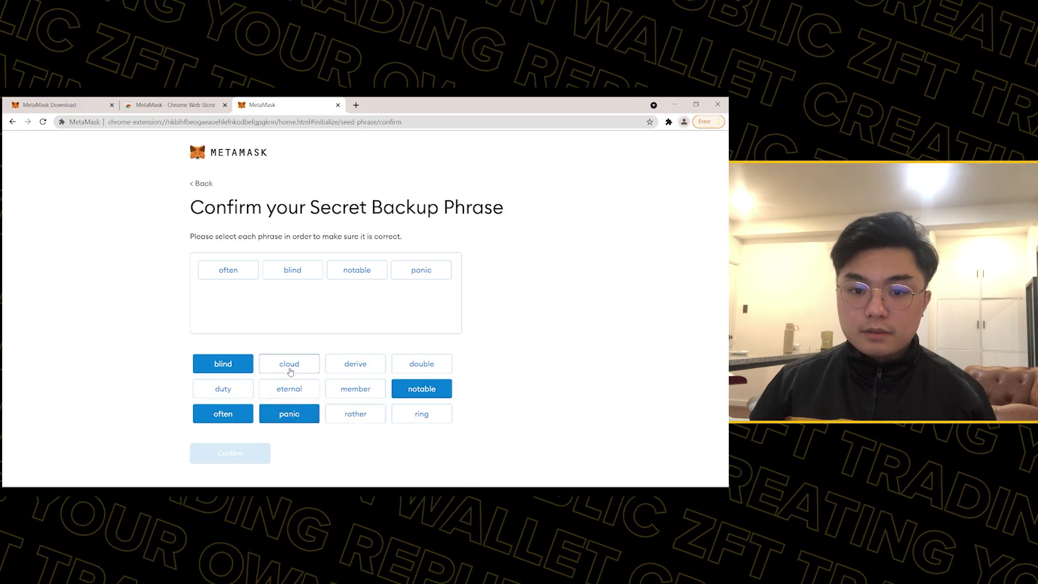
click(291, 370)
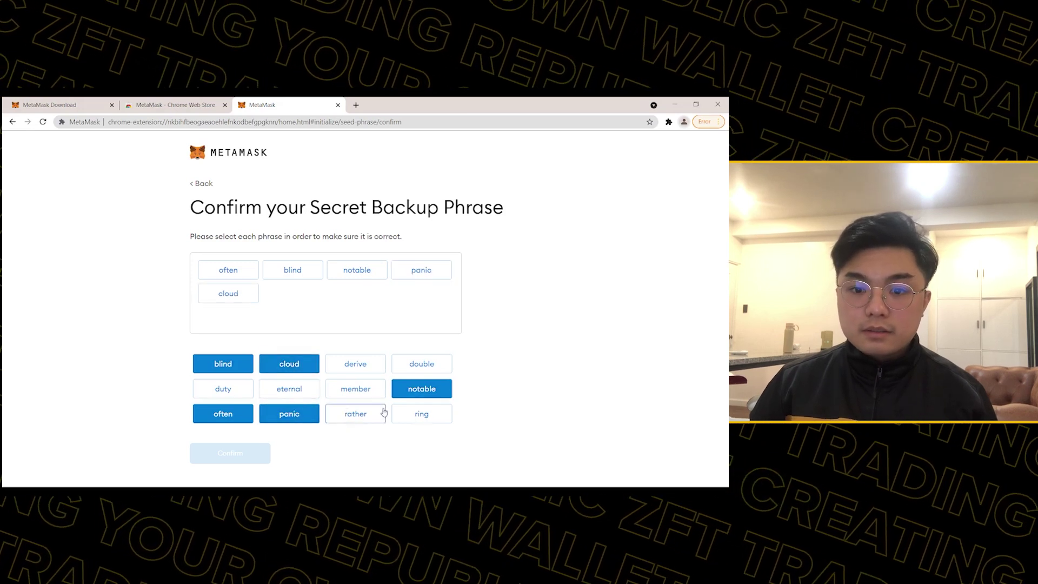
click(240, 388)
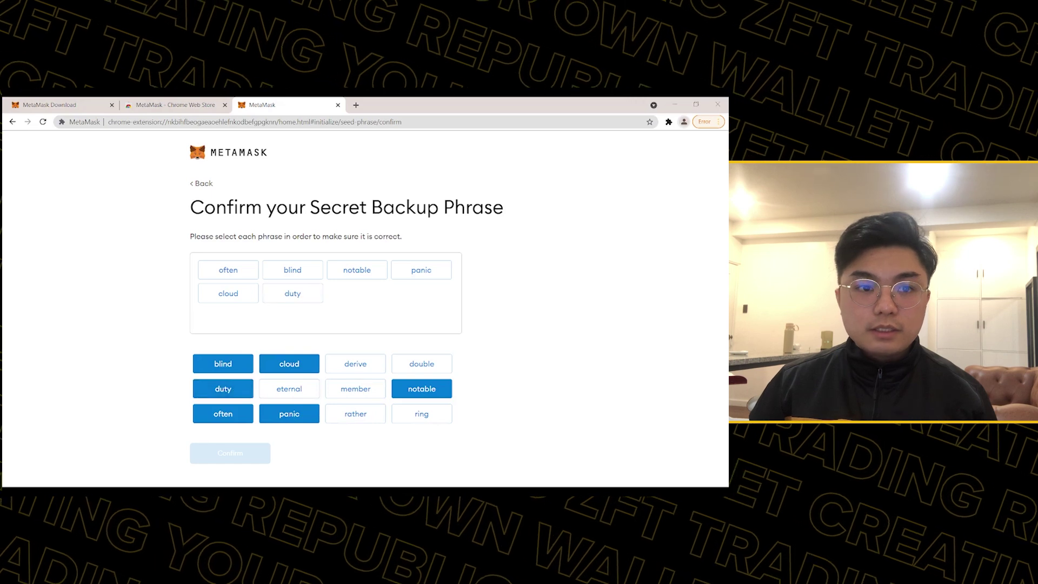
- Add the seventh through twelfth recovery words in order and confirm the phrase
click(348, 415)
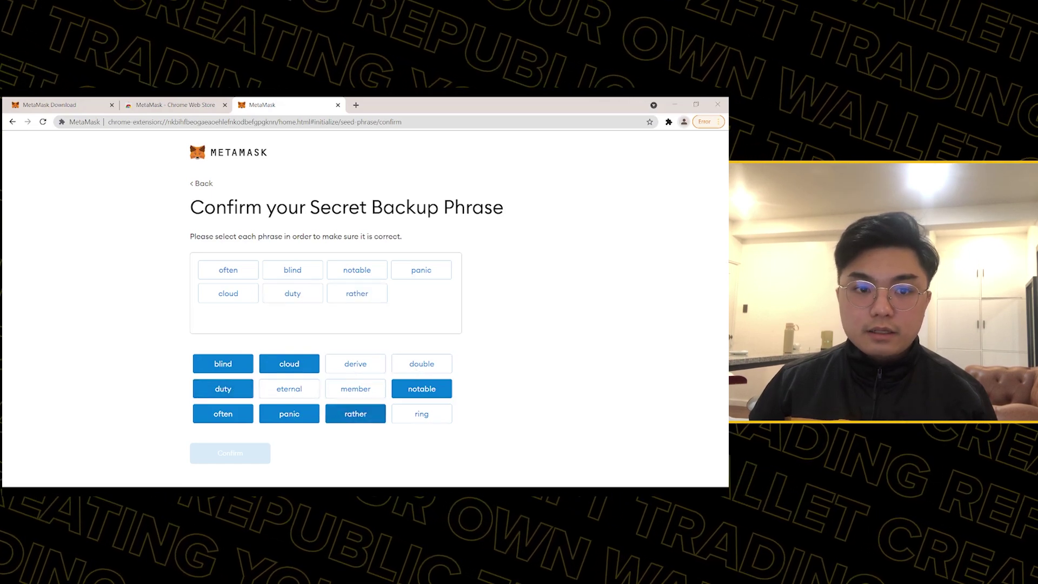
click(422, 364)
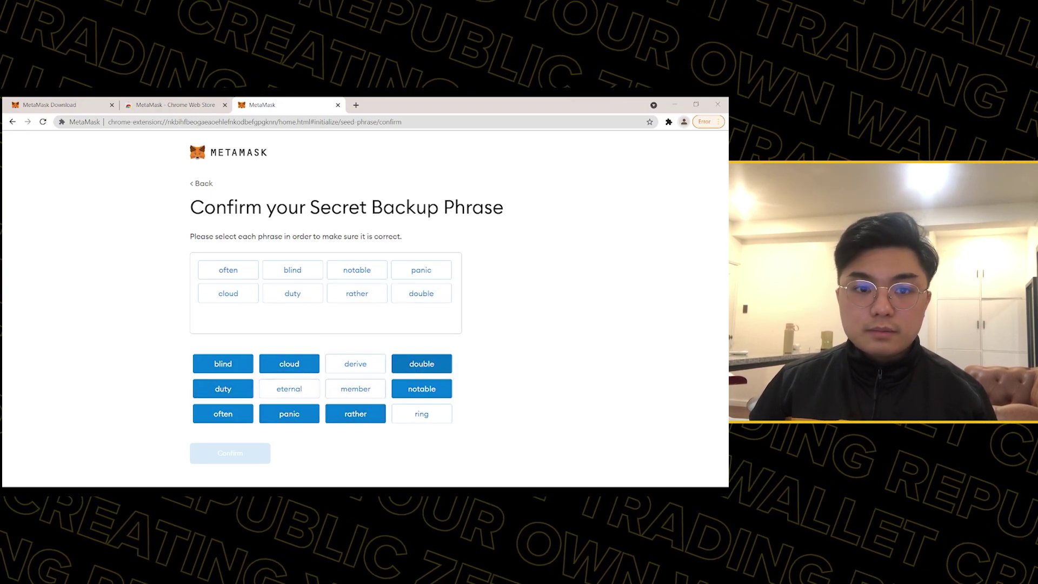
click(298, 389)
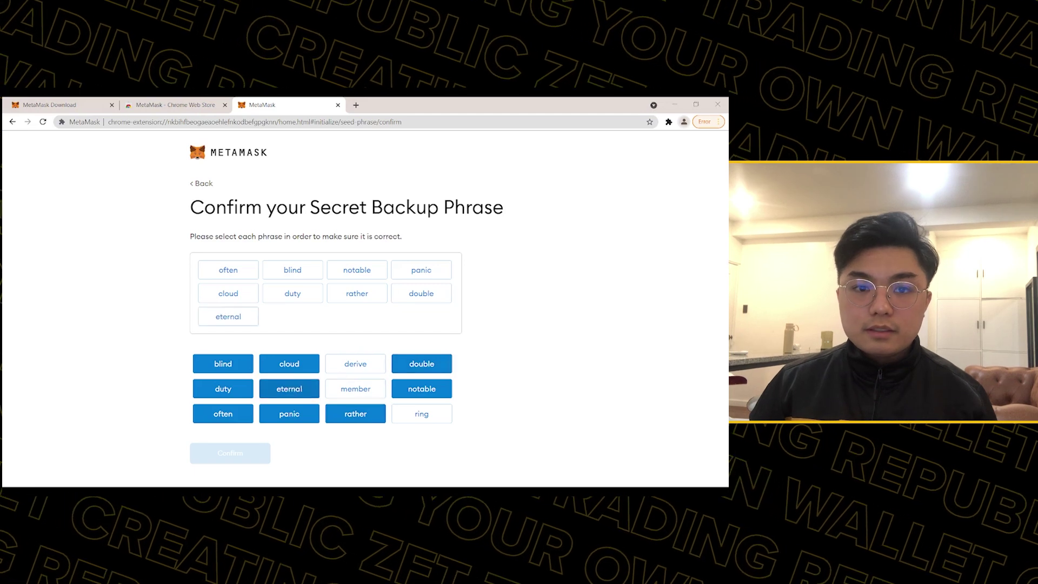
click(420, 414)
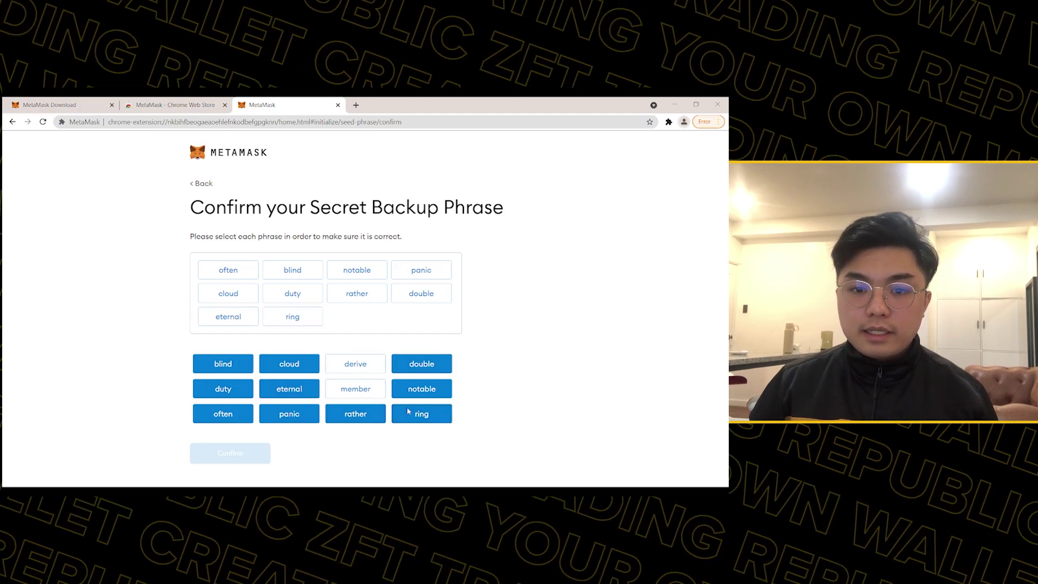
click(350, 388)
click(355, 363)
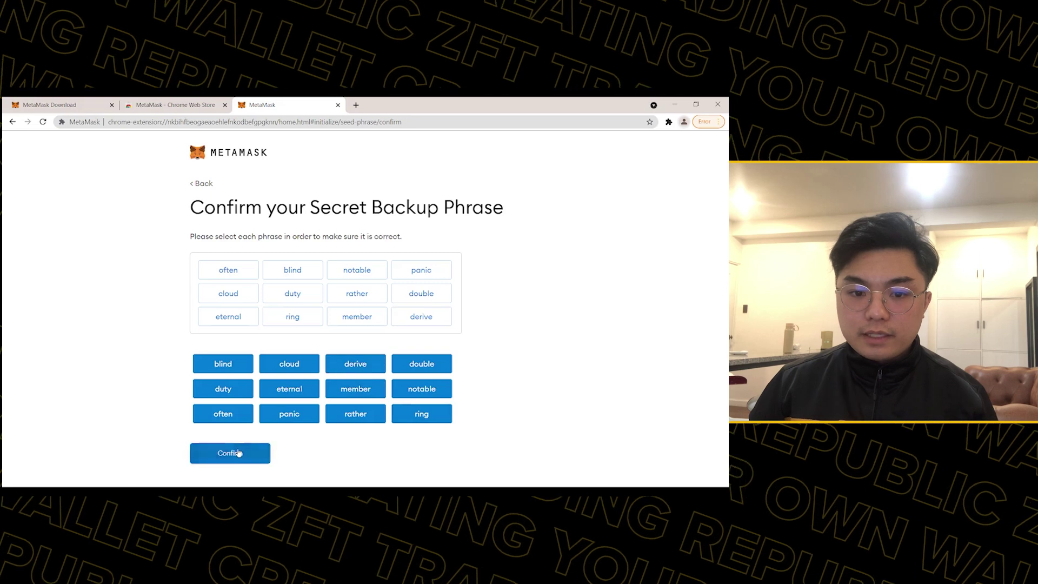
click(238, 452)
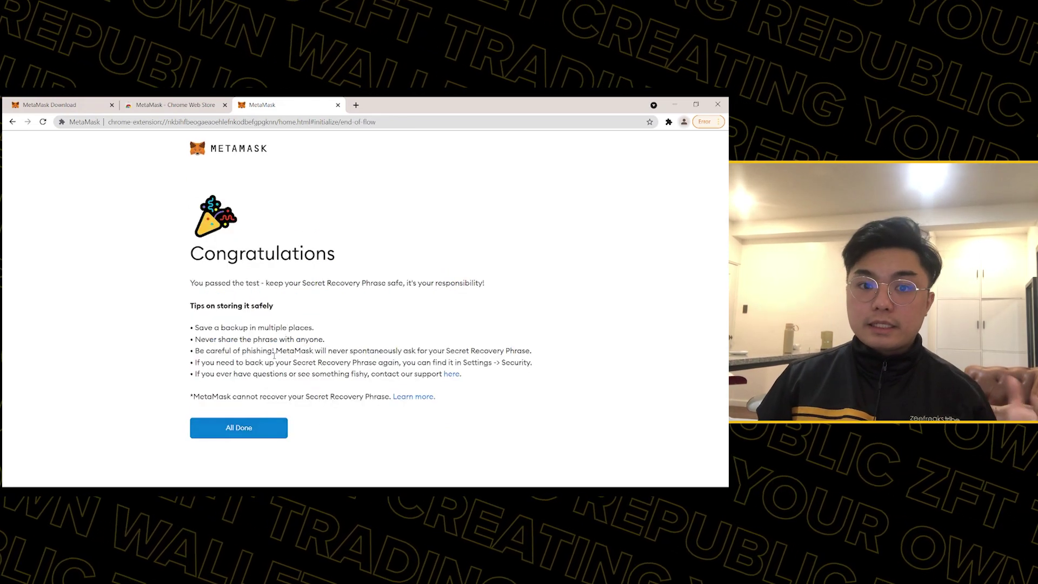
- Finish wallet setup and dismiss the What's new notes to reach the 0 ETH wallet home
click(235, 426)
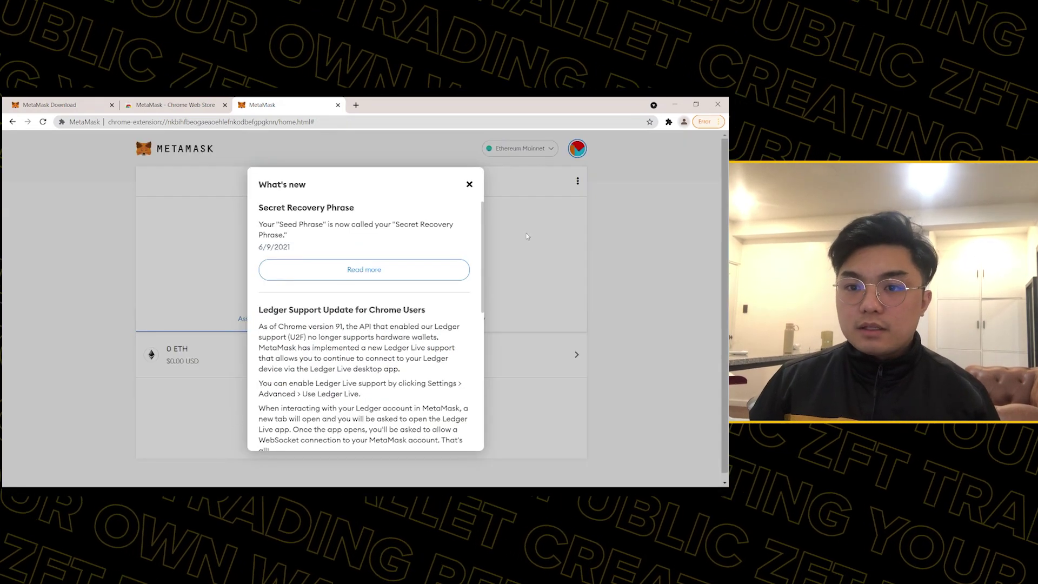
click(503, 249)
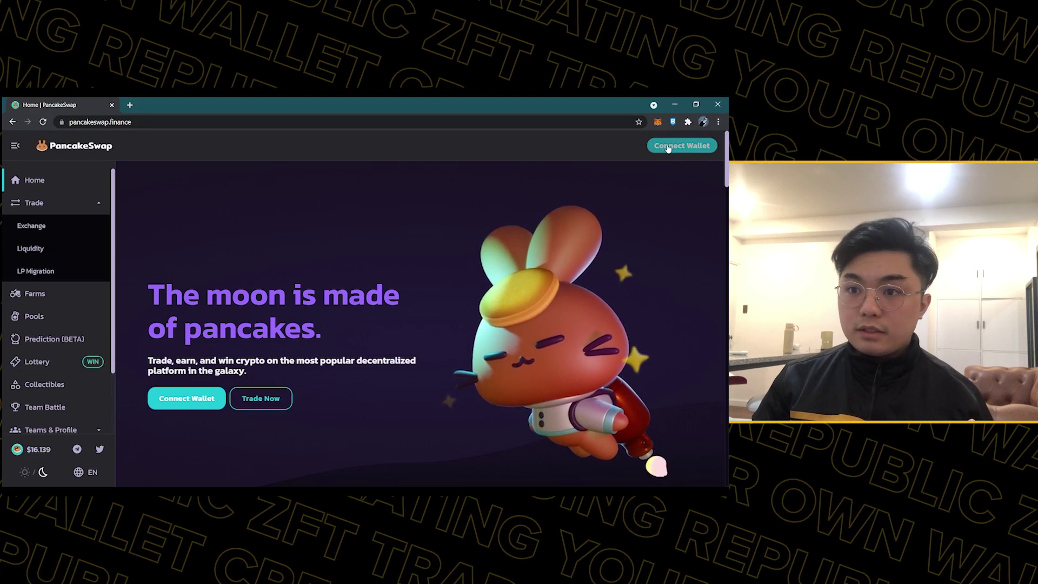
- Connect the MetaMask wallet to PancakeSwap and go to the Trade Exchange page
click(668, 147)
click(313, 265)
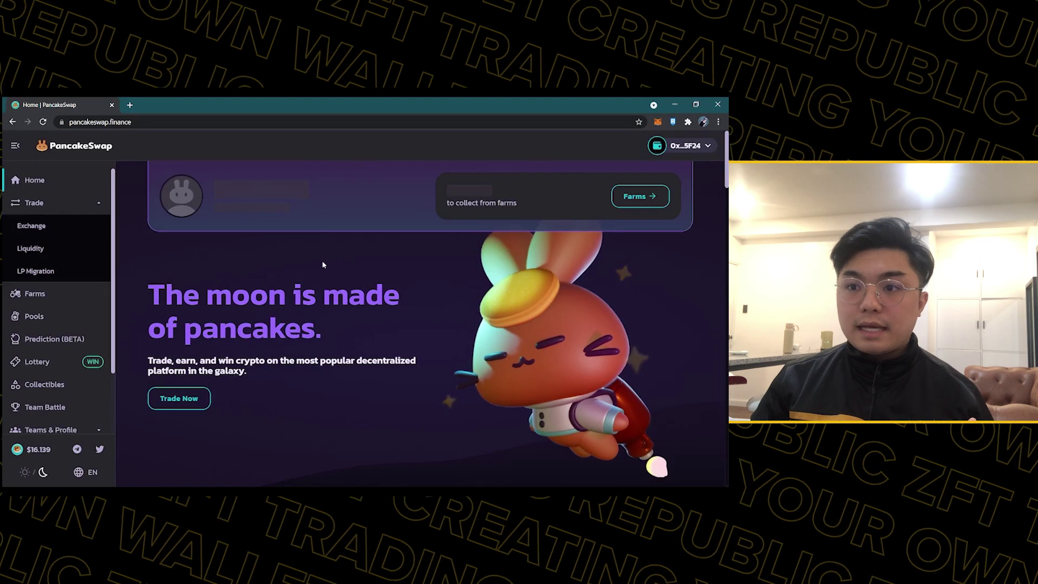
mouse_move(645, 160)
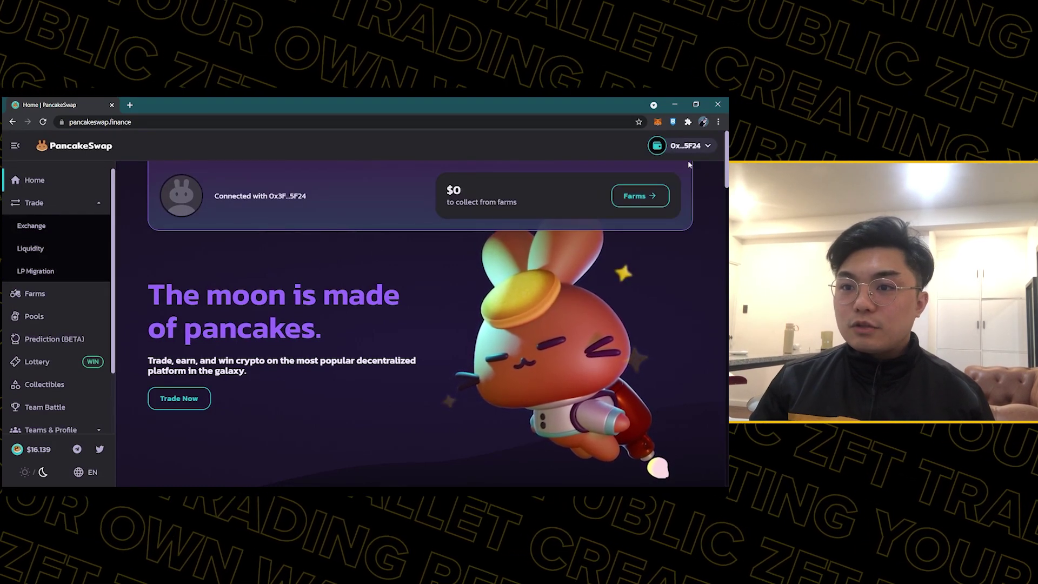
click(46, 230)
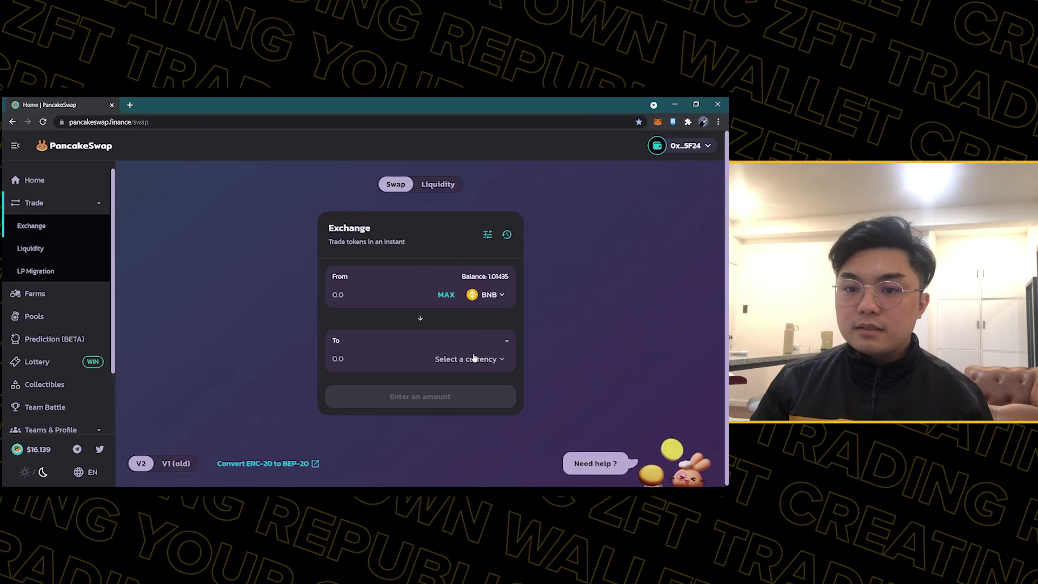
- Search for usdt and choose USDT as the token to receive
click(475, 356)
text(usdt)
click(359, 258)
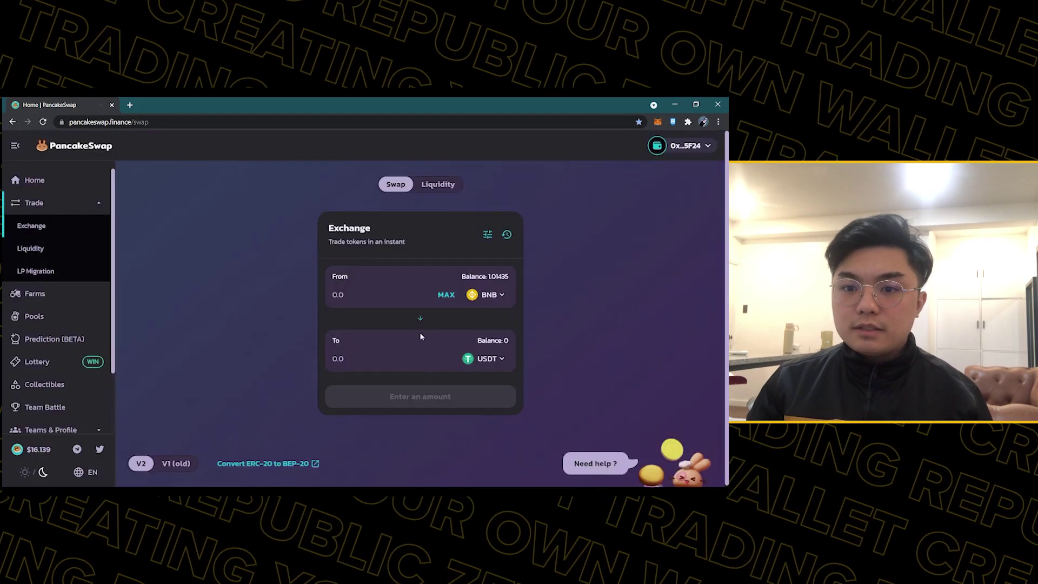
- Preview swaps of 1 BNB and then 0.03 BNB for USDT, closing each confirmation
click(336, 309)
text(1)
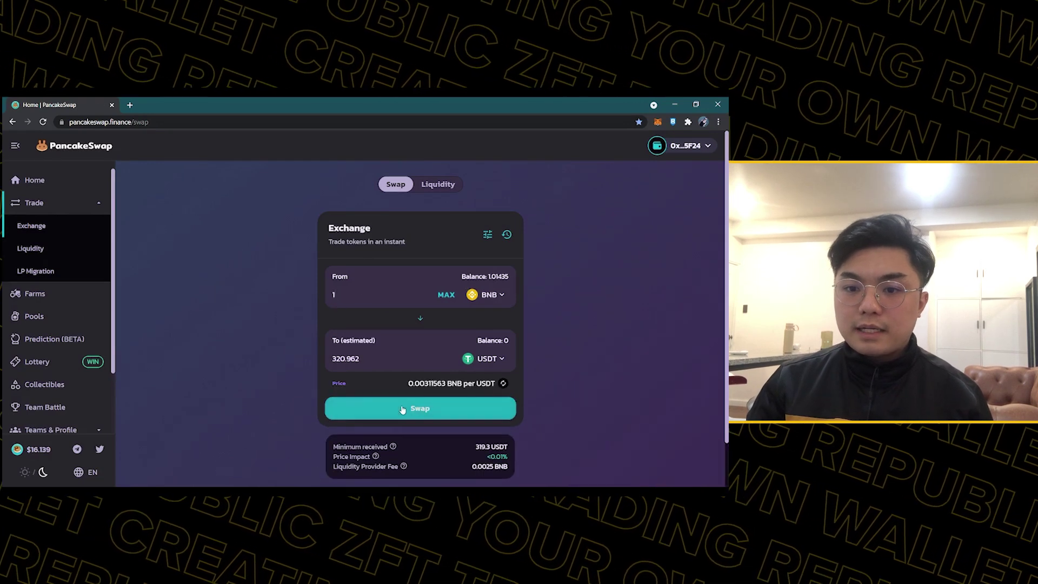
click(402, 410)
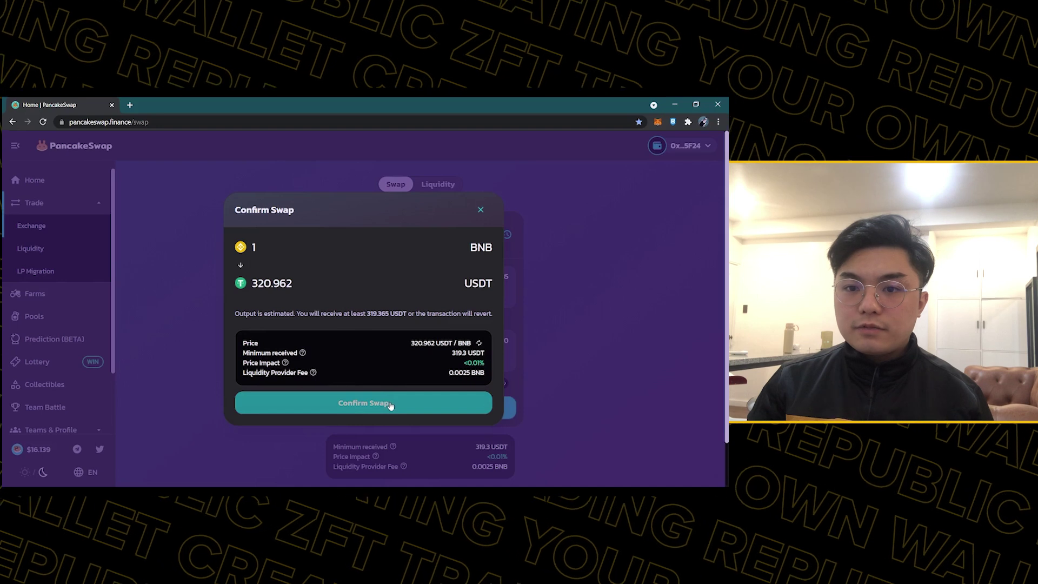
click(480, 212)
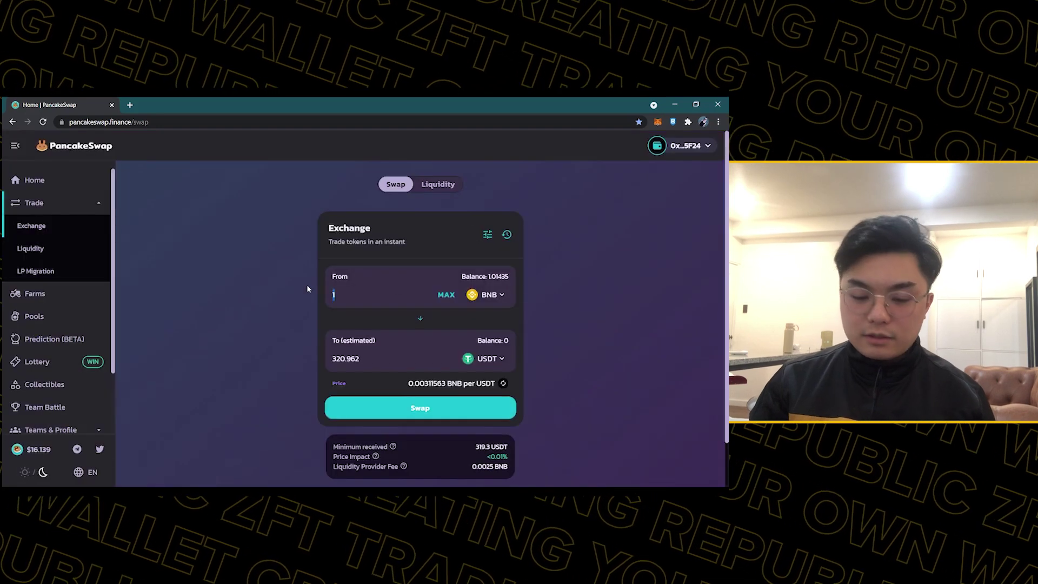
text(0.03)
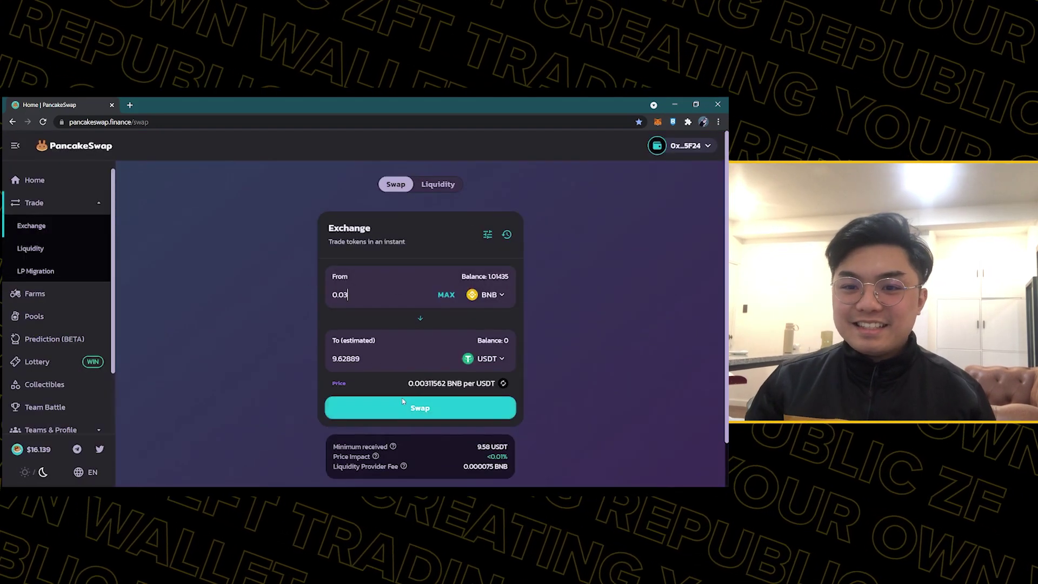
click(406, 413)
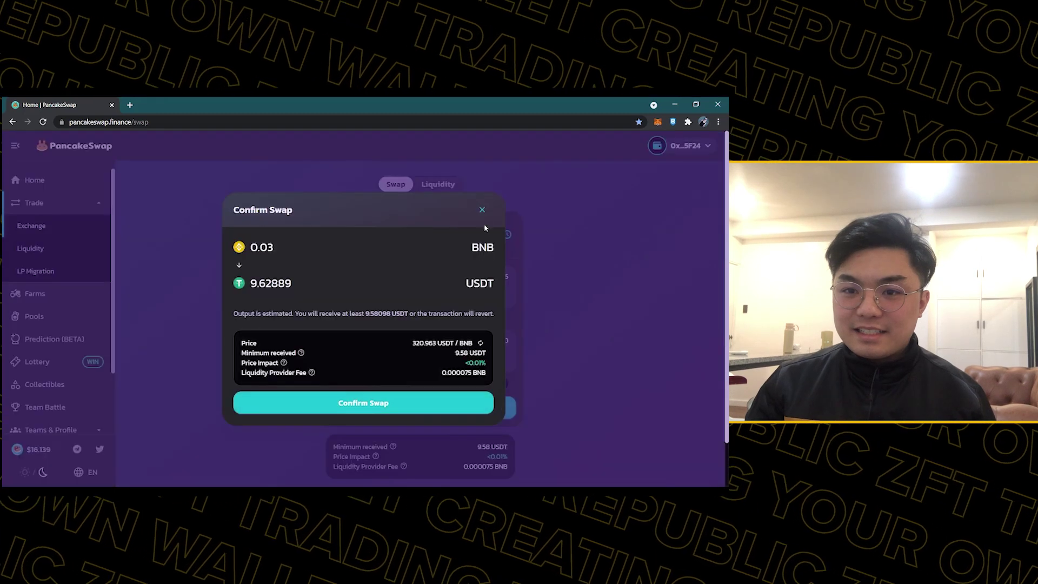
key(Escape)
- Request 1 USDT in the To field, review the swap, and accept the updated price
text(1)
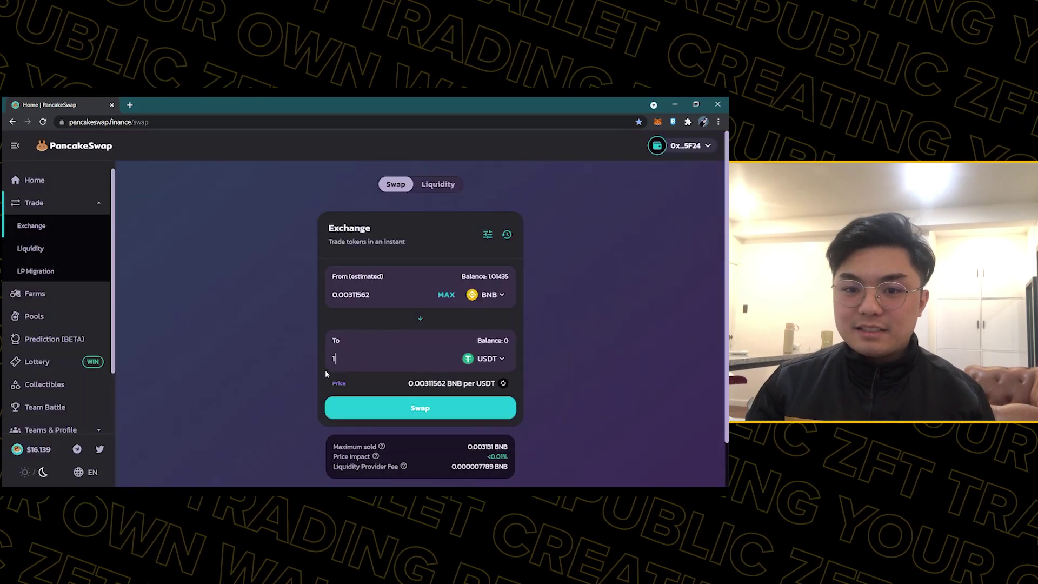
click(401, 412)
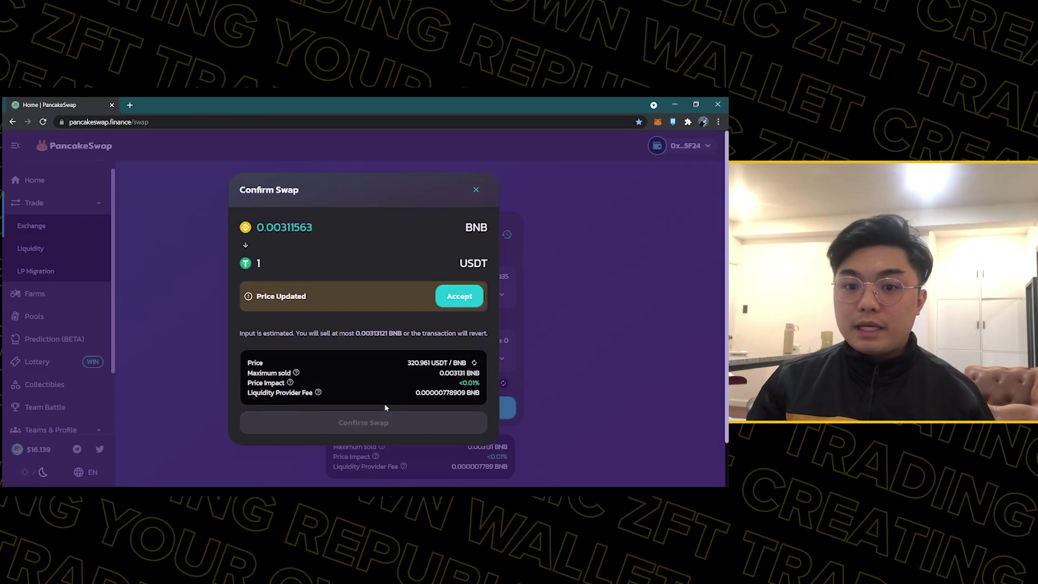
click(453, 298)
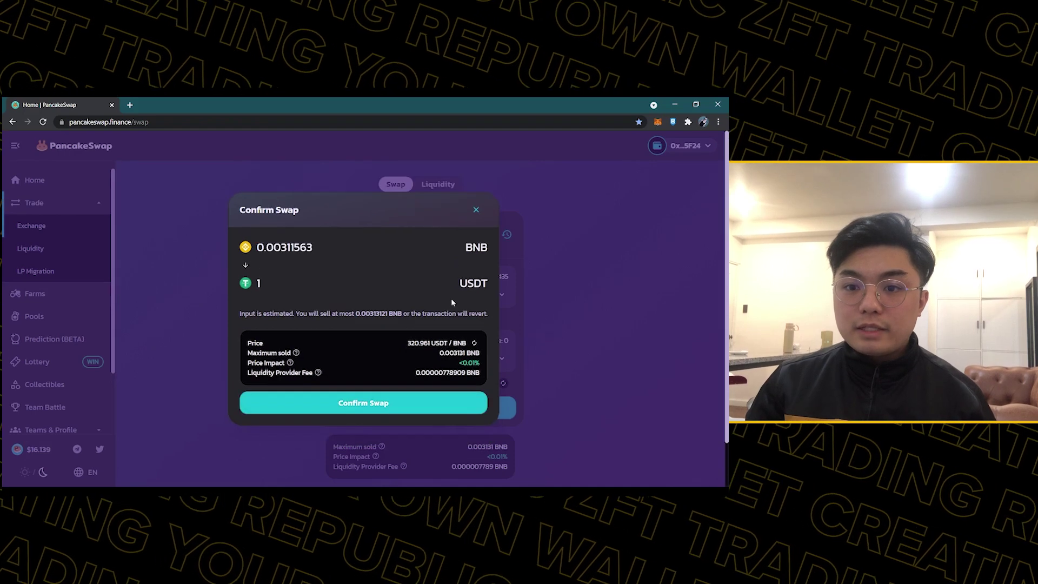